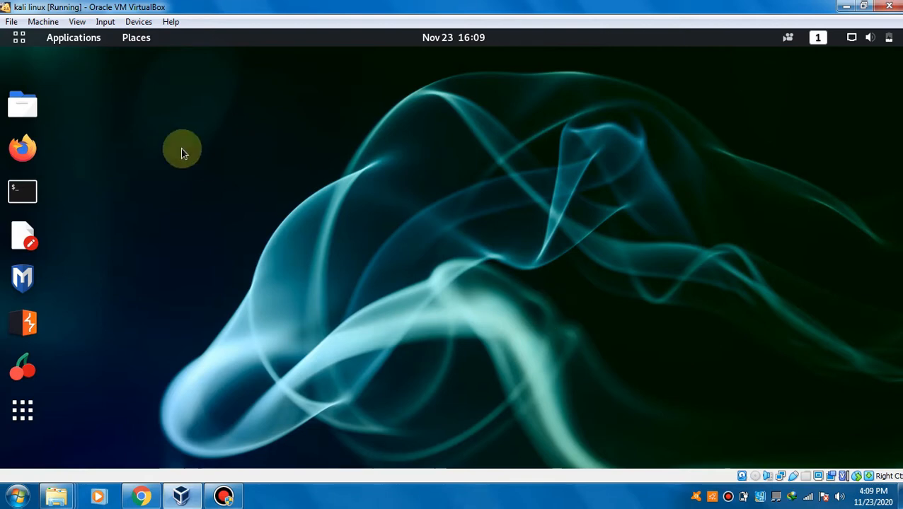
# Search the installed applications for "wire" and launch Wireshark
pyautogui.click(11, 40)
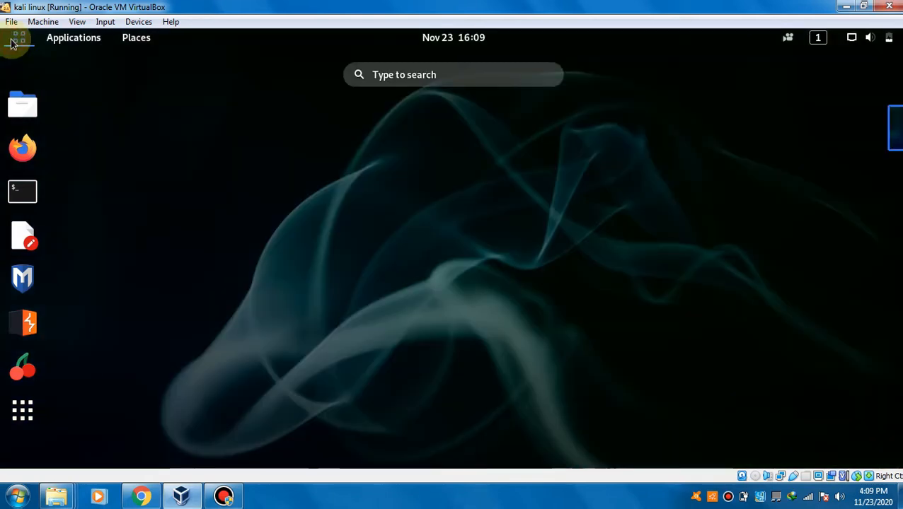
pyautogui.click(428, 81)
pyautogui.click(426, 79)
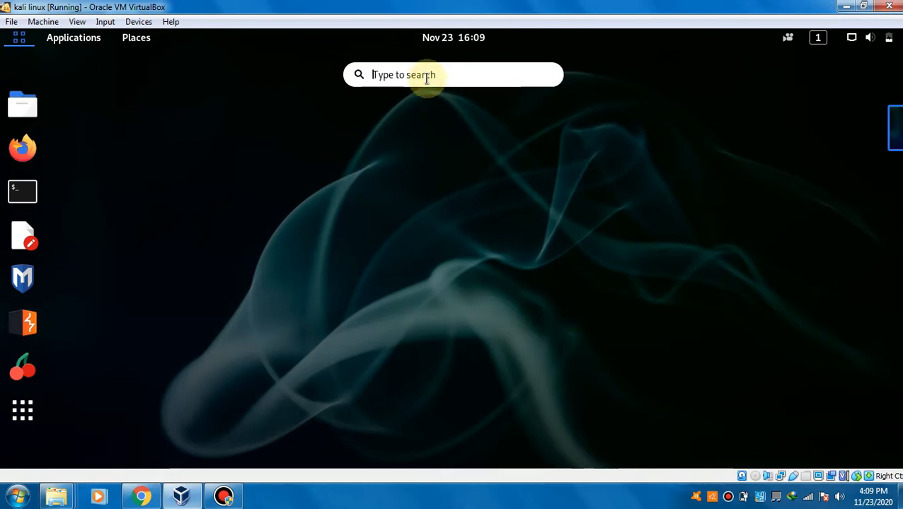
pyautogui.write('wire')
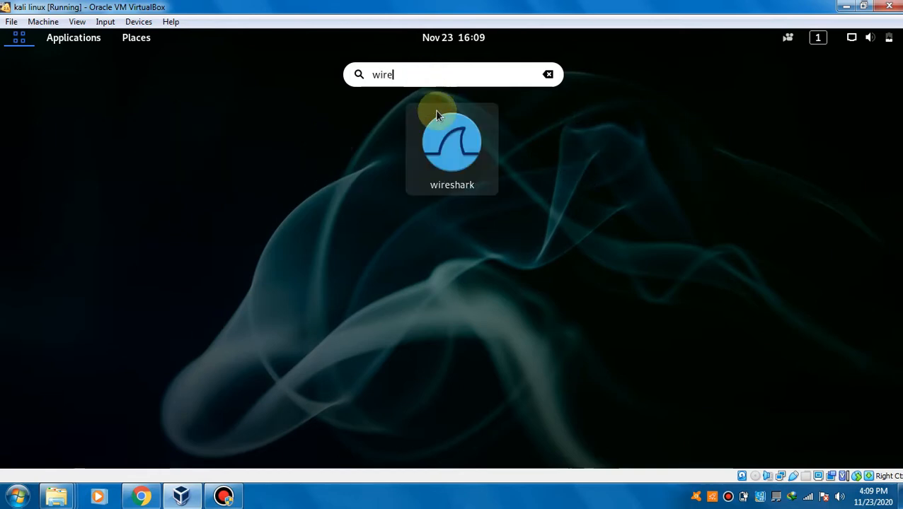
pyautogui.click(443, 150)
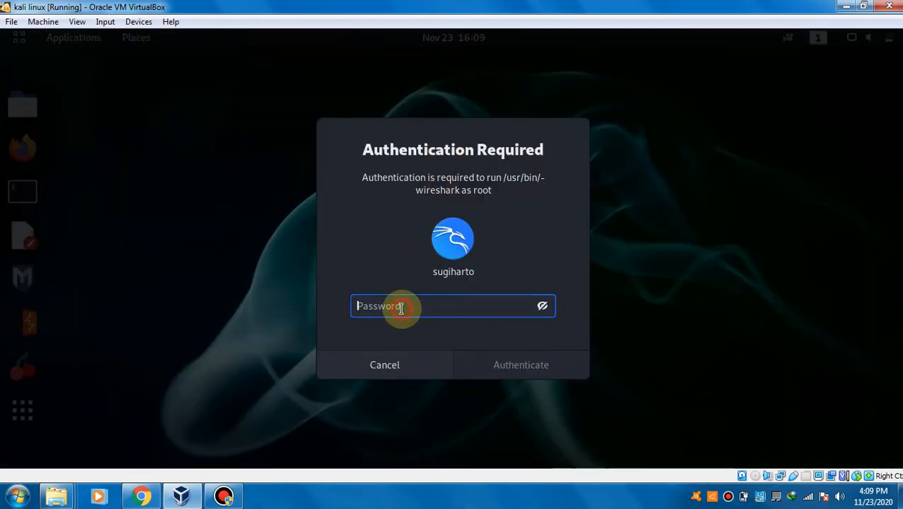
# Authenticate with the account password to run Wireshark as root and start a live capture on the eth0 interface
pyautogui.write('***')
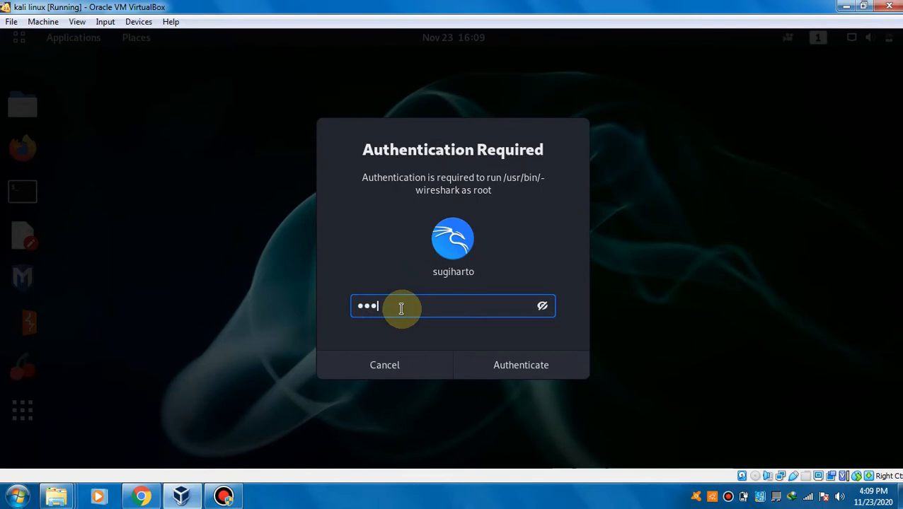
pyautogui.write('******')
pyautogui.press('Return')
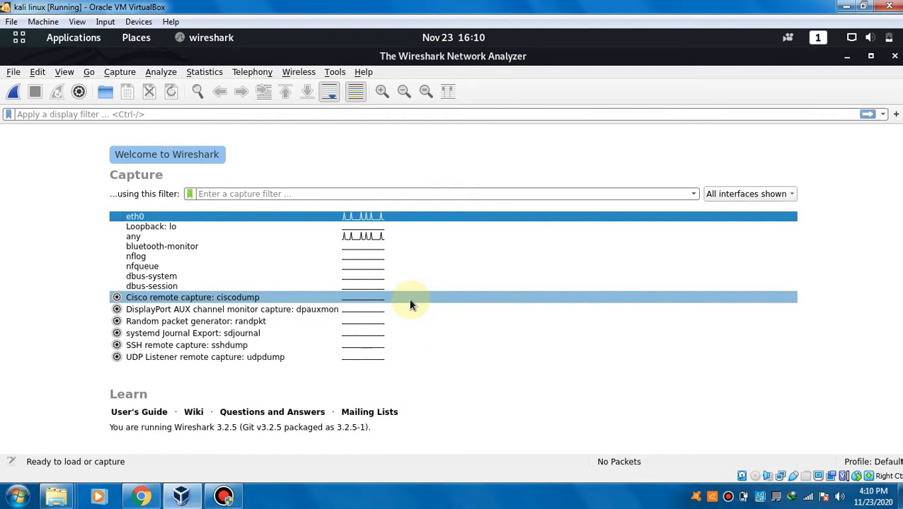
pyautogui.click(19, 95)
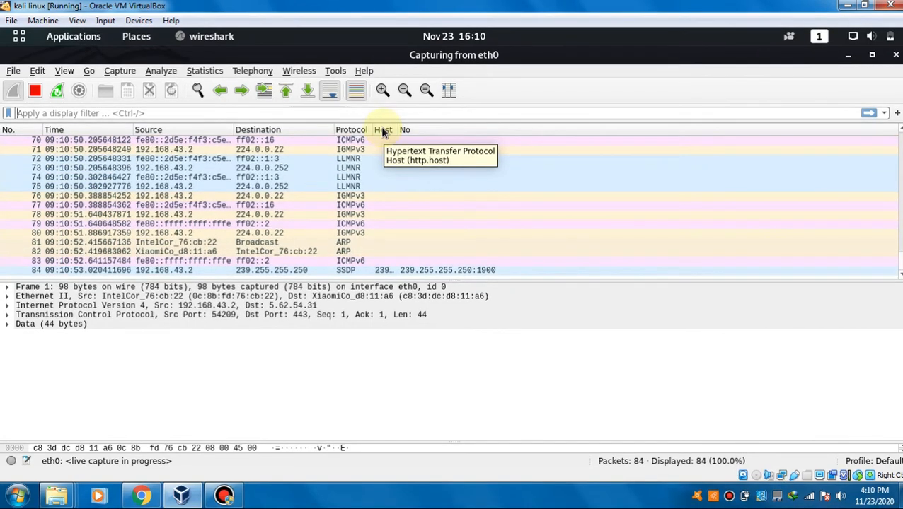
# Hide the Host column in the packet list and remove the custom No column based on http.host
pyautogui.rightClick(382, 133)
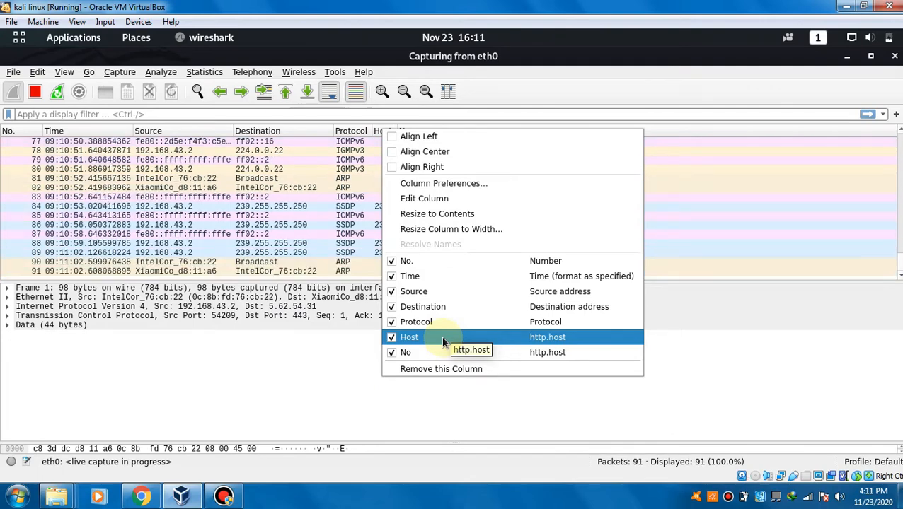
pyautogui.click(441, 337)
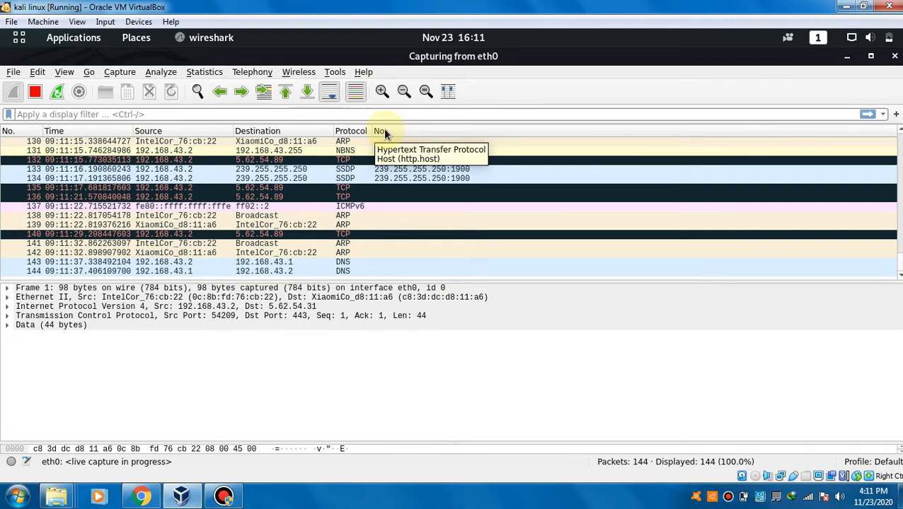
pyautogui.rightClick(385, 131)
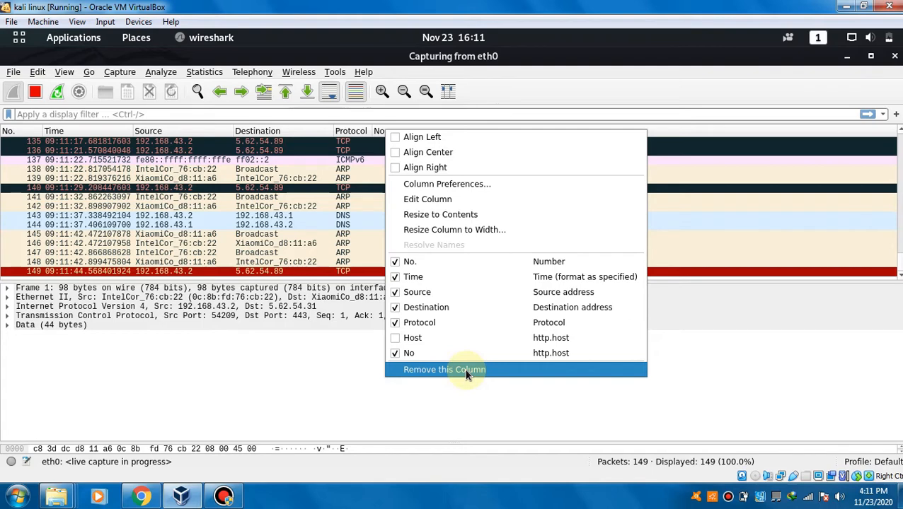
pyautogui.click(466, 373)
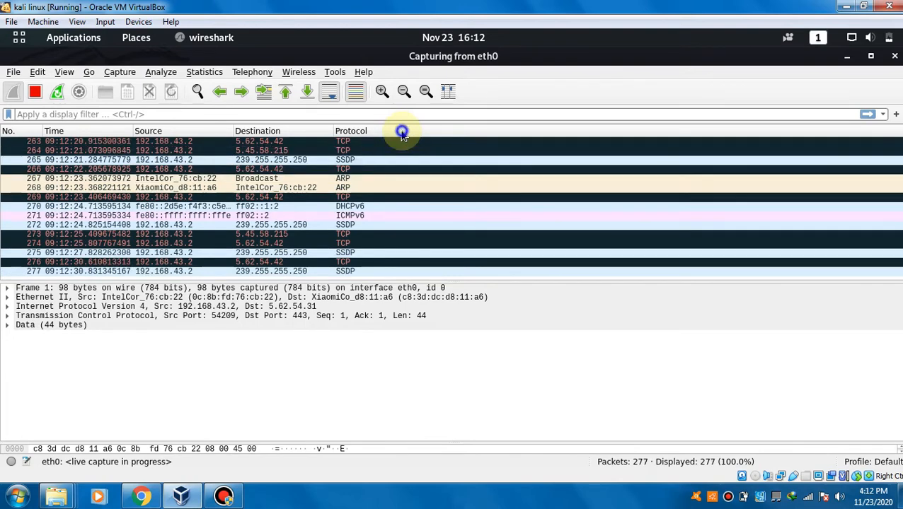
# Add a new packet list column in the column preferences and title it Info
pyautogui.rightClick(401, 132)
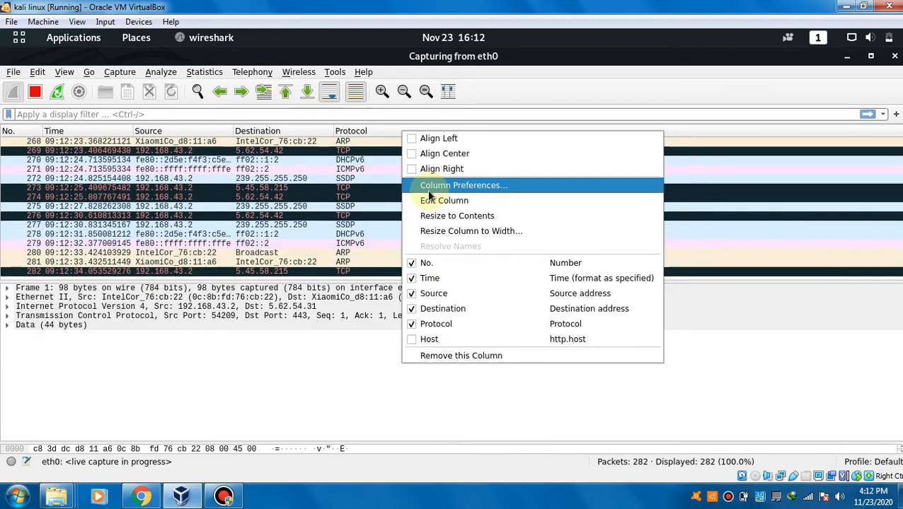
pyautogui.click(429, 187)
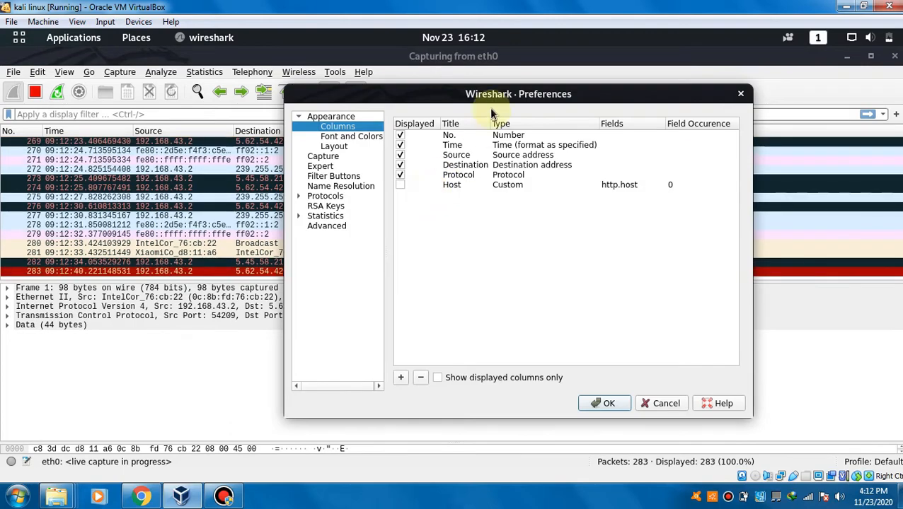
pyautogui.moveTo(491, 102); pyautogui.dragTo(466, 104)
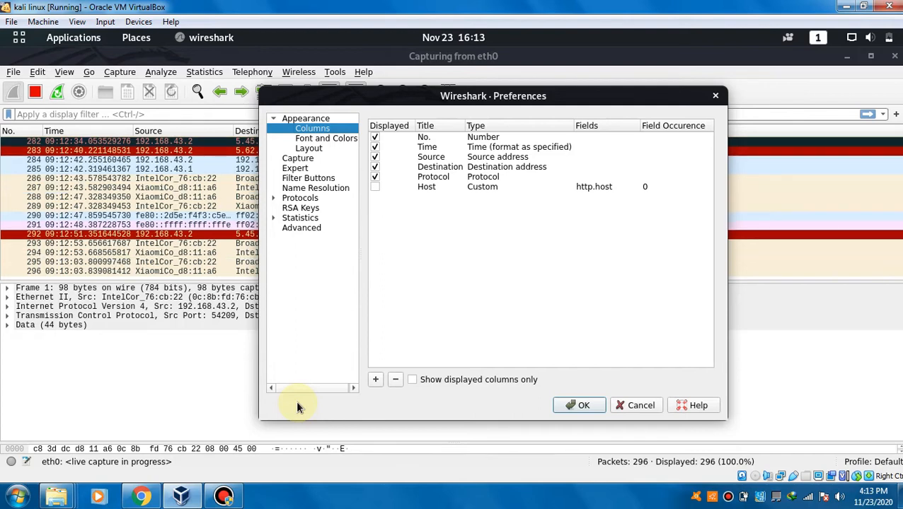
pyautogui.click(375, 380)
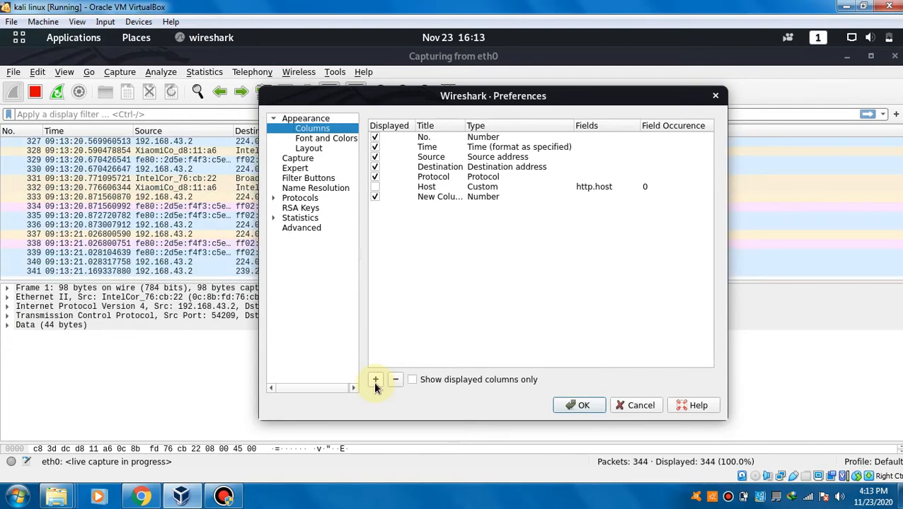
pyautogui.doubleClick(443, 198)
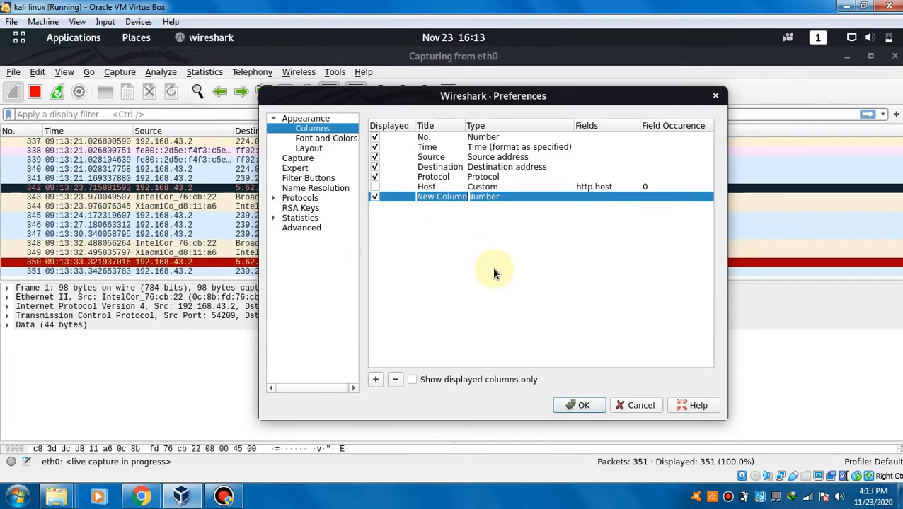
pyautogui.press('BackSpace')
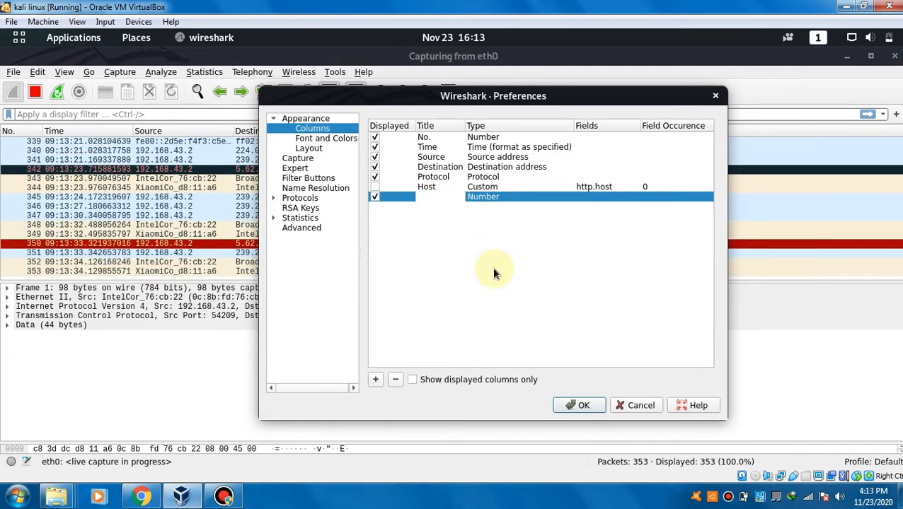
pyautogui.write('Inf')
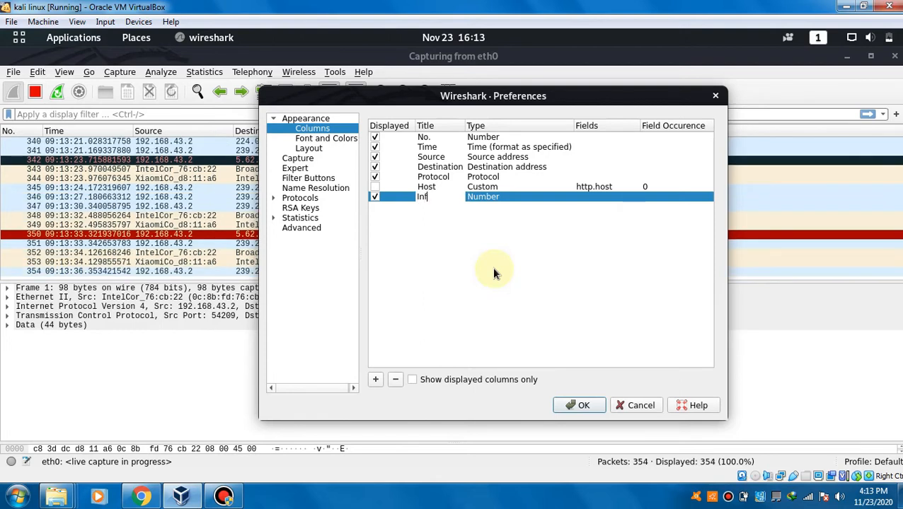
pyautogui.write('p')
pyautogui.press('BackSpace')
pyautogui.write('o')
pyautogui.press('Return')
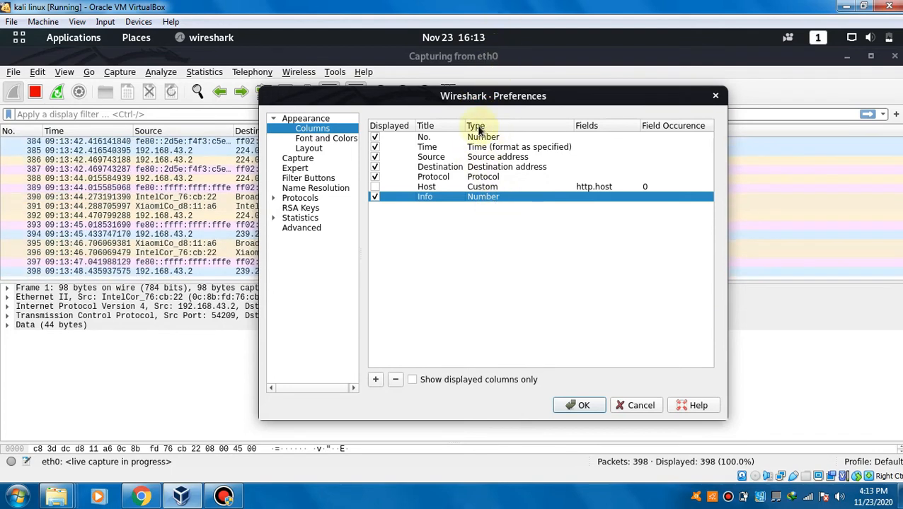
# Set the Info column's type to Information and apply the column preferences
pyautogui.doubleClick(486, 199)
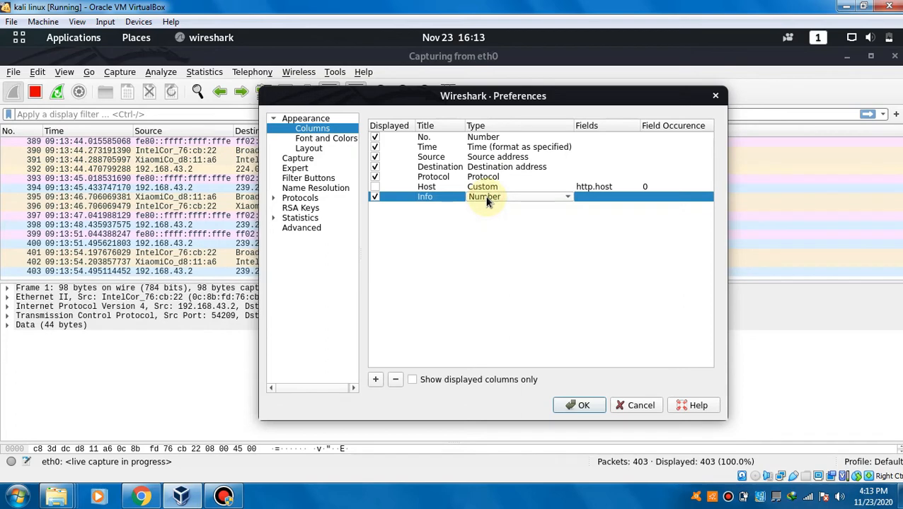
pyautogui.click(529, 197)
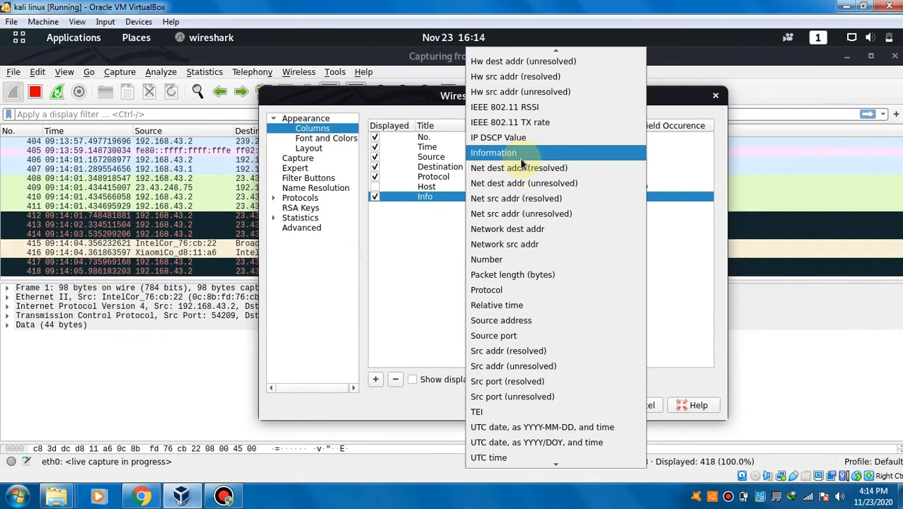
pyautogui.click(522, 158)
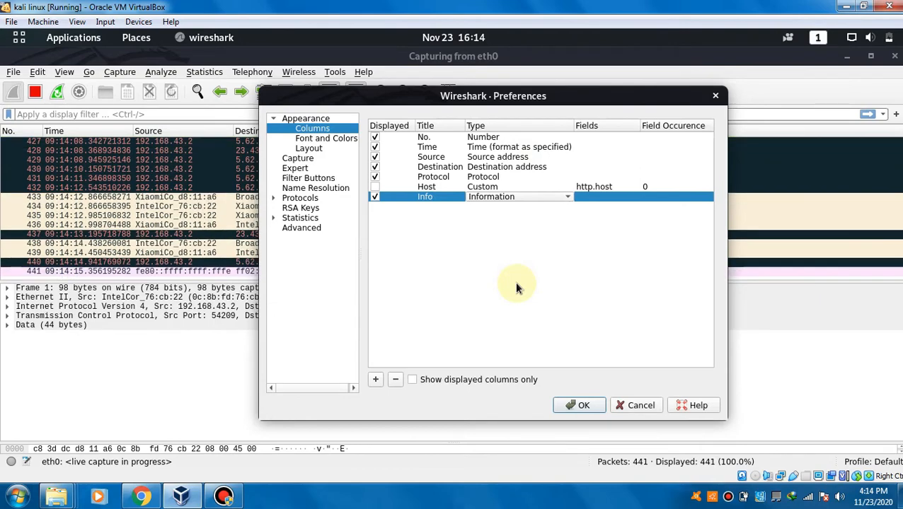
pyautogui.click(579, 409)
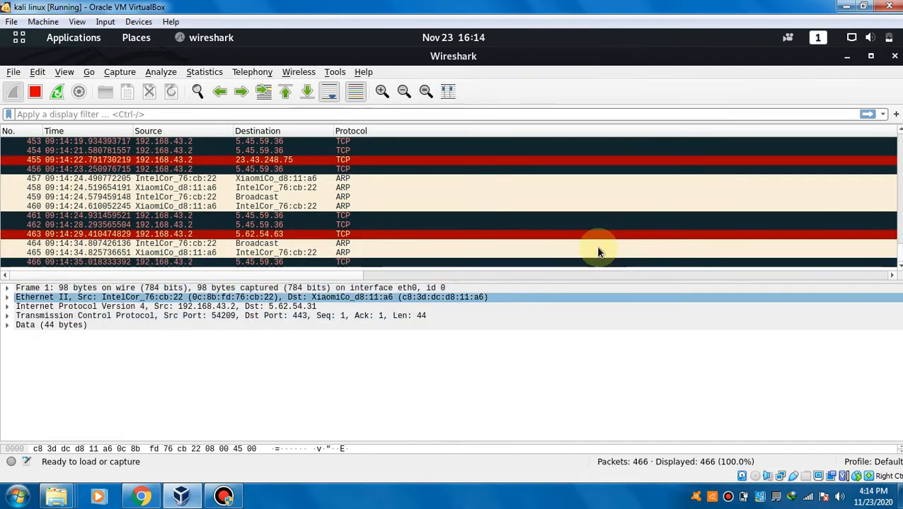
# Set the time display format to UTC Date and Time of Day with a precision of Seconds
pyautogui.click(64, 73)
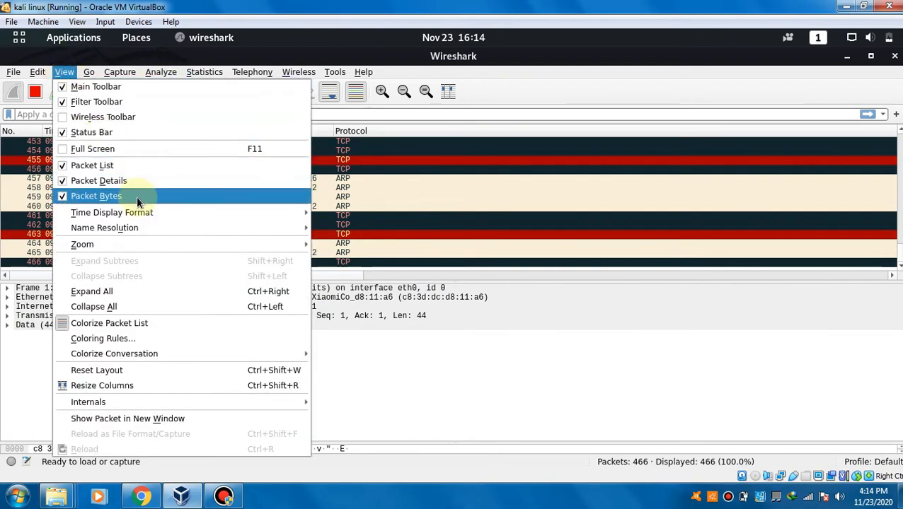
pyautogui.moveTo(155, 212)
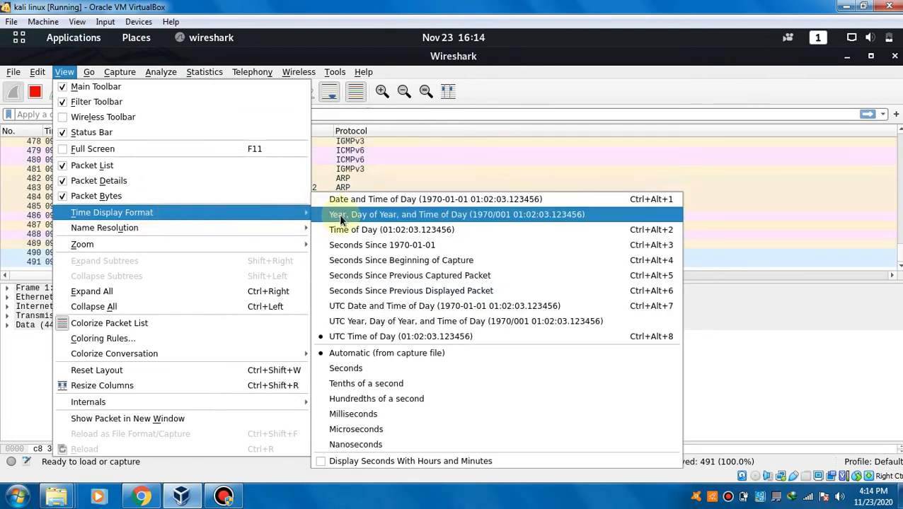
pyautogui.click(369, 308)
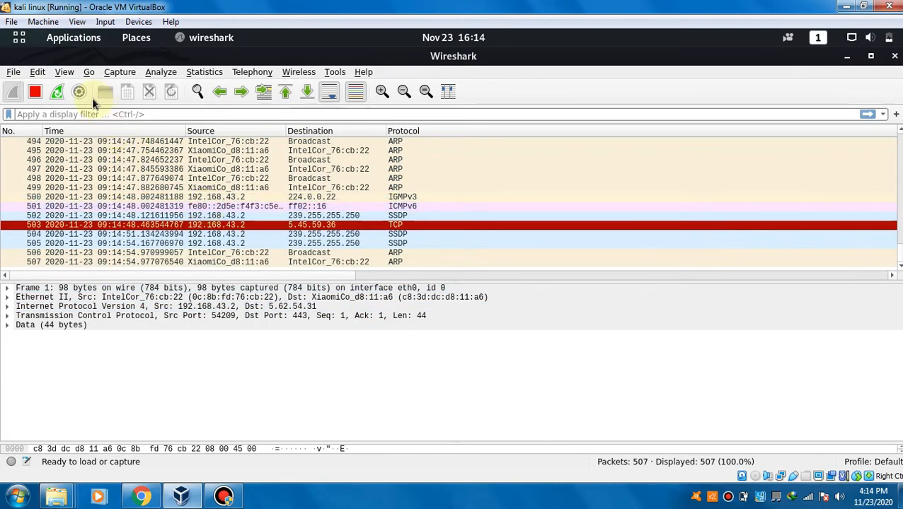
pyautogui.click(64, 72)
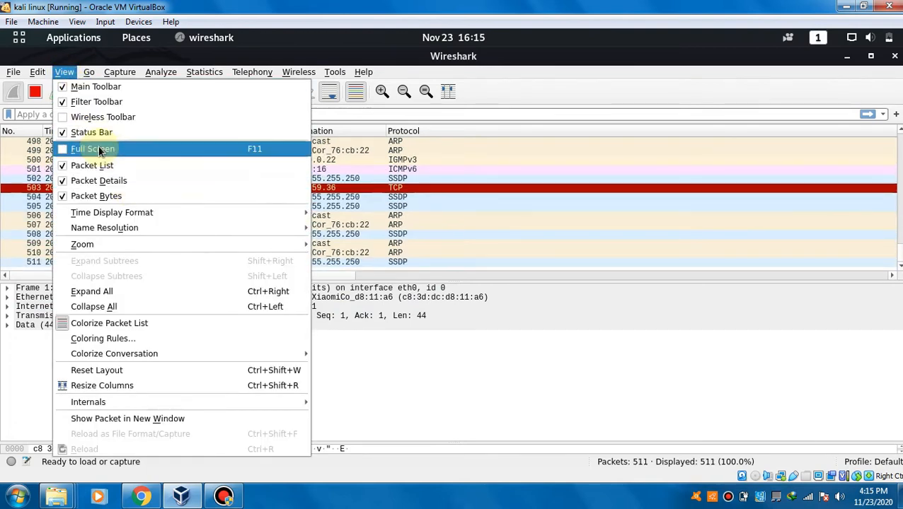
pyautogui.moveTo(124, 211)
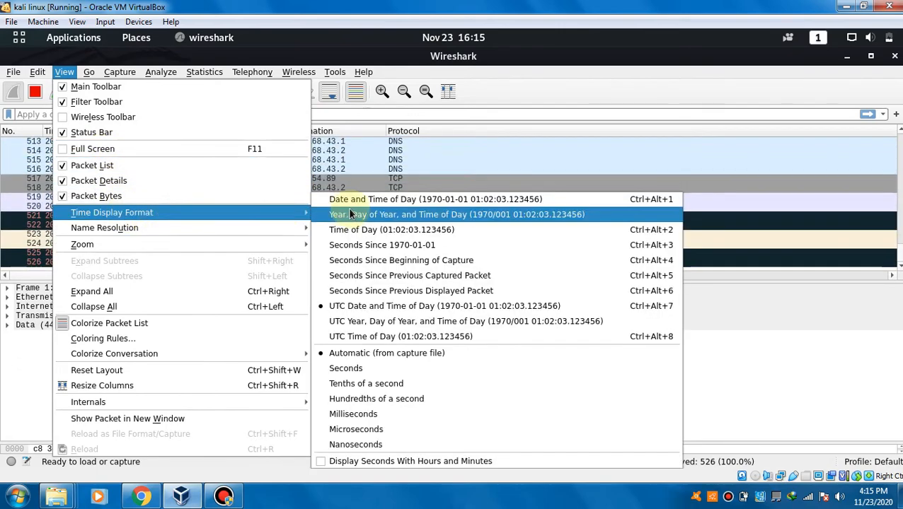
pyautogui.click(387, 369)
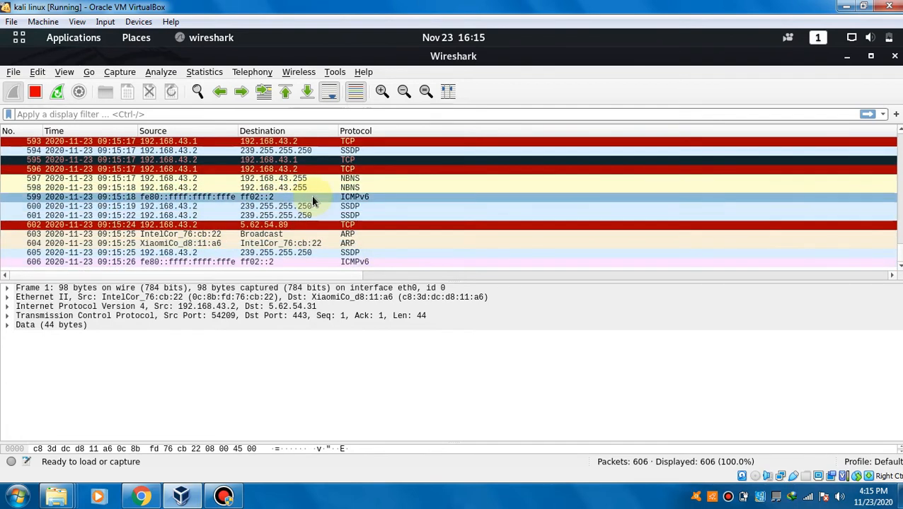
# Filter the packet list with the display filter http.request
pyautogui.click(226, 114)
pyautogui.write('ht')
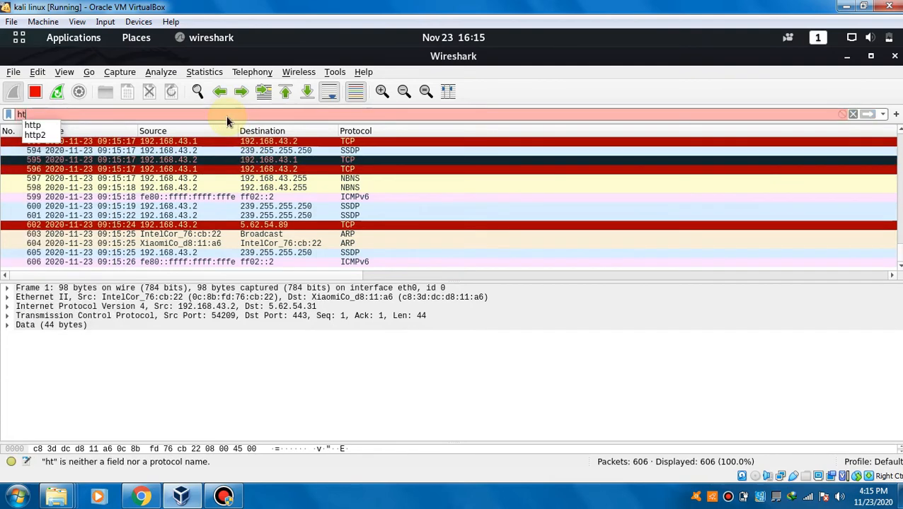
pyautogui.write('tp.')
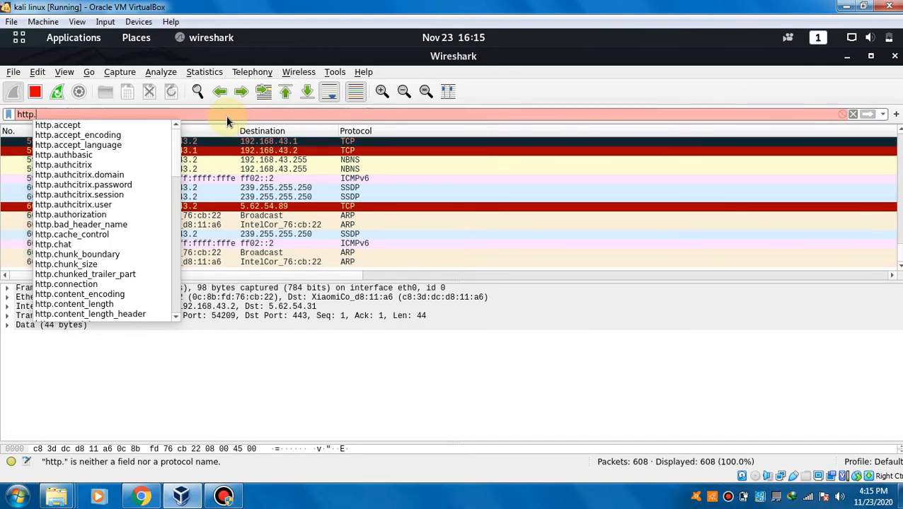
pyautogui.write('re')
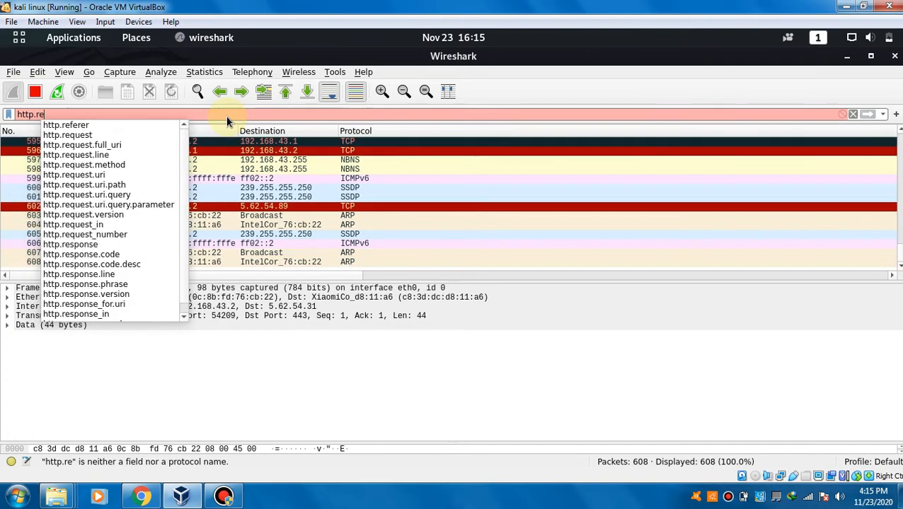
pyautogui.click(135, 135)
pyautogui.press('Return')
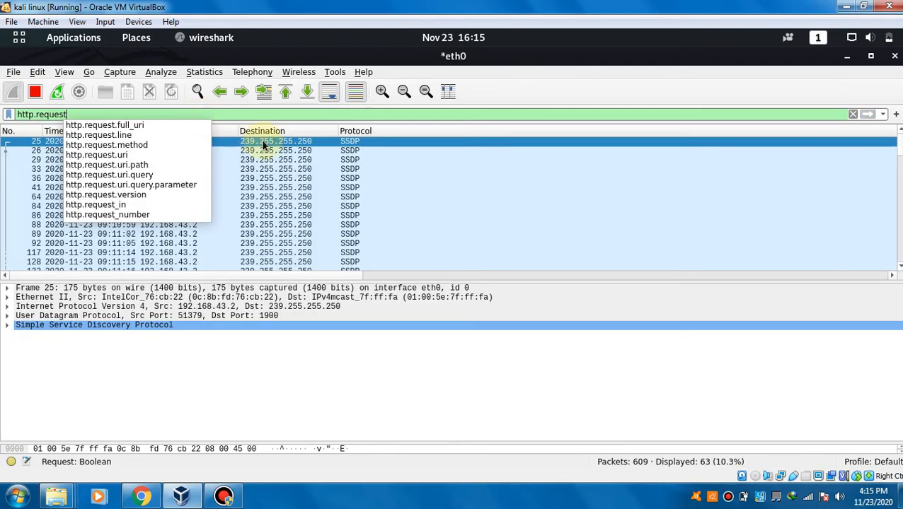
# Expand the Hypertext Transfer Protocol details of the HTTP packet sent to 5.45.58.215
pyautogui.click(263, 144)
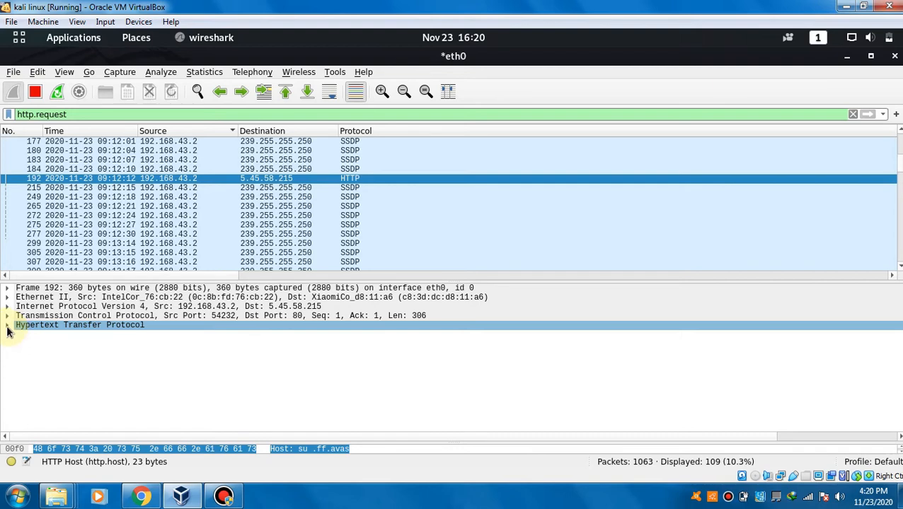
pyautogui.click(8, 327)
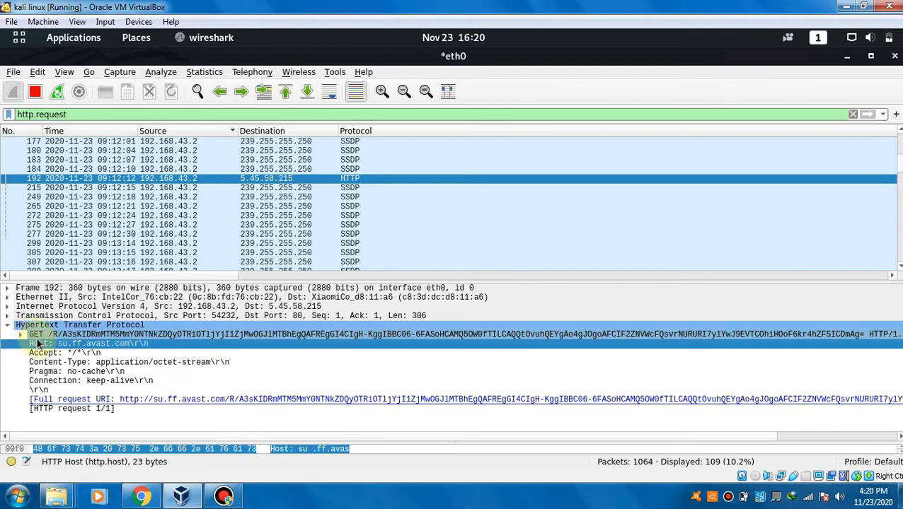
# Add the Host field of the selected HTTP request as a packet list column and enlarge the packet list pane to view it
pyautogui.click(105, 354)
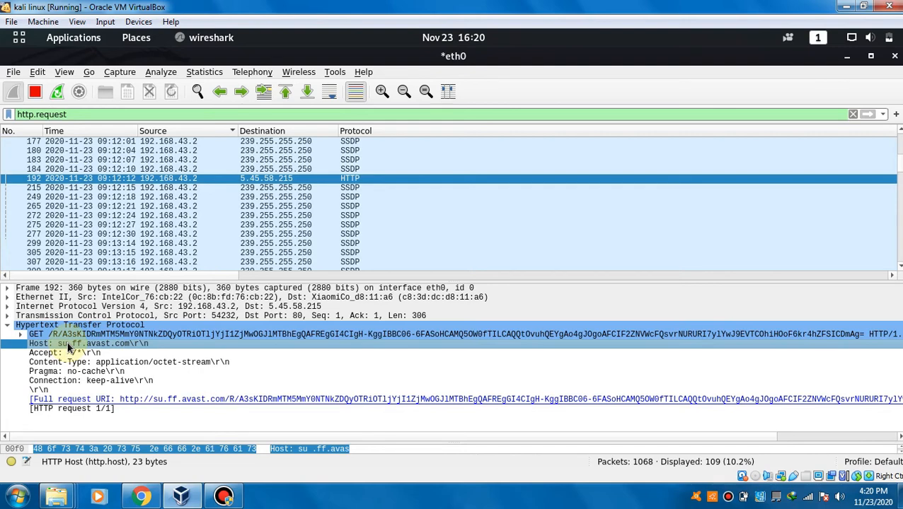
pyautogui.rightClick(69, 345)
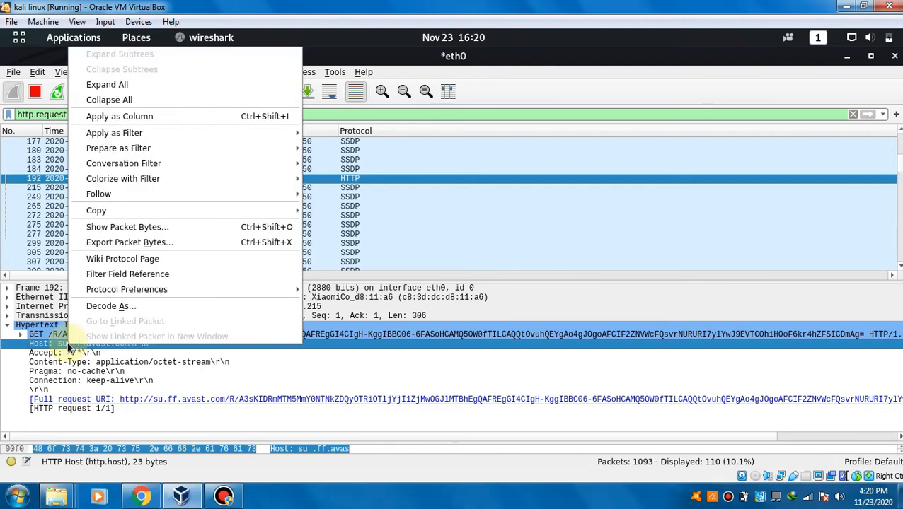
pyautogui.click(284, 116)
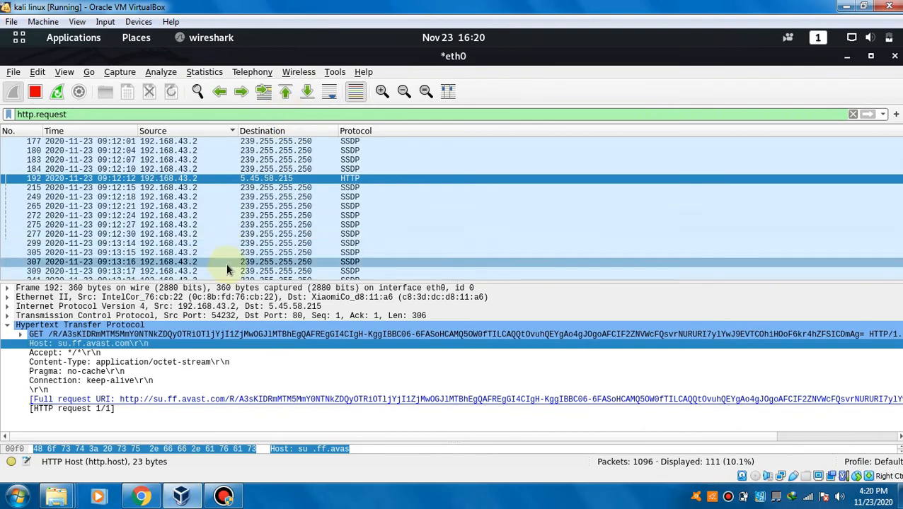
pyautogui.scroll(-10, 488, 243)
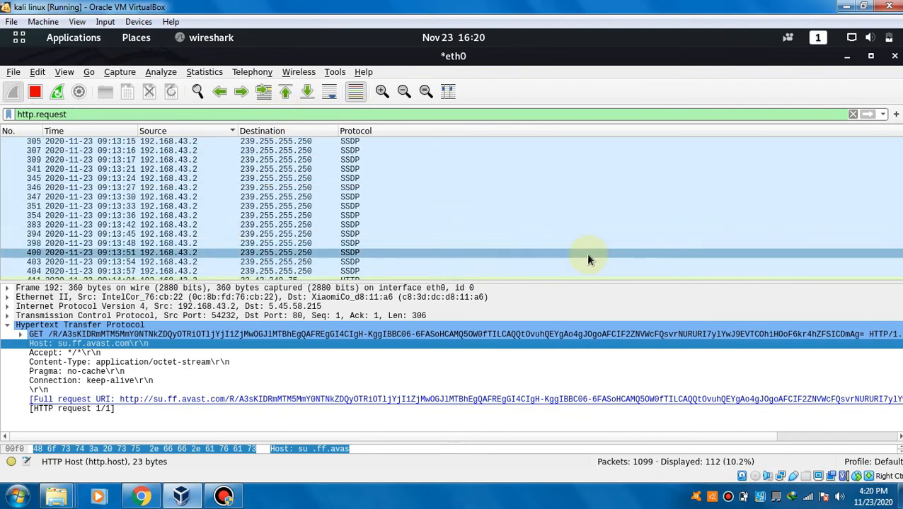
pyautogui.moveTo(598, 281); pyautogui.dragTo(519, 309)
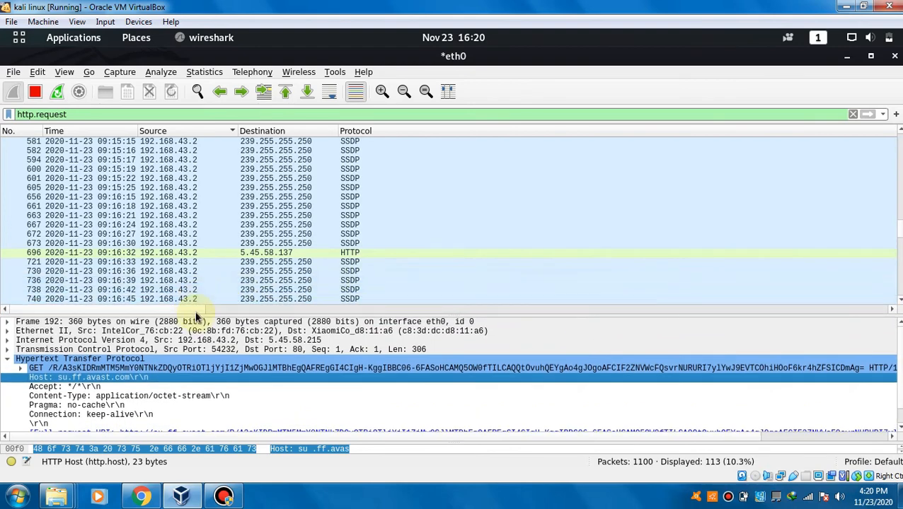
pyautogui.moveTo(197, 310); pyautogui.dragTo(418, 302)
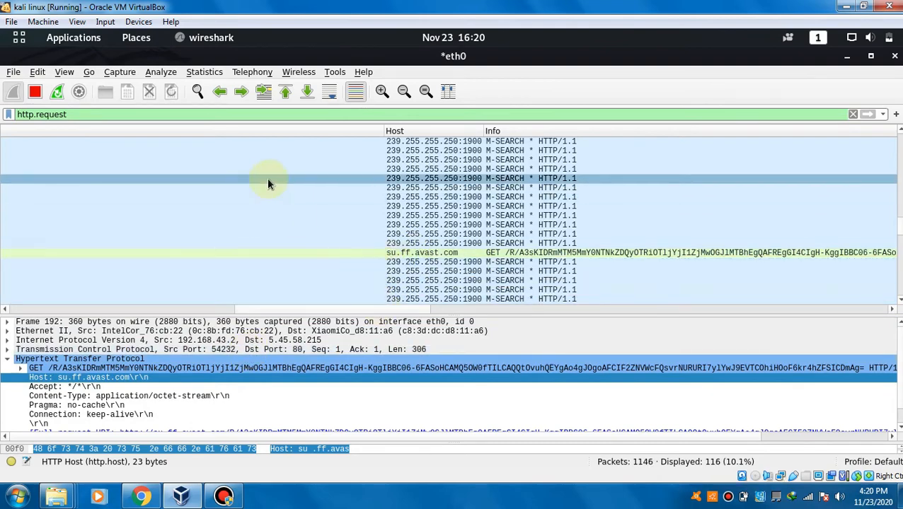
# Replace the http.request display filter with ssl.handshake.type == 1 and apply it
pyautogui.click(221, 112)
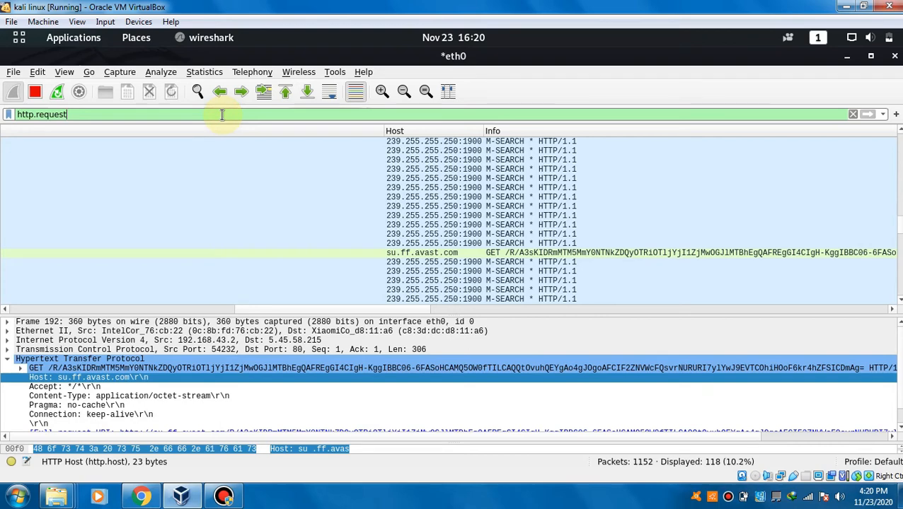
pyautogui.press('BackSpace')
pyautogui.press('BackSpace')
pyautogui.press('BackSpace')
pyautogui.press('BackSpace')
pyautogui.press('BackSpace')
pyautogui.press('BackSpace')
pyautogui.press('BackSpace')
pyautogui.press('BackSpace')
pyautogui.press('BackSpace')
pyautogui.press('BackSpace')
pyautogui.press('BackSpace')
pyautogui.press('BackSpace')
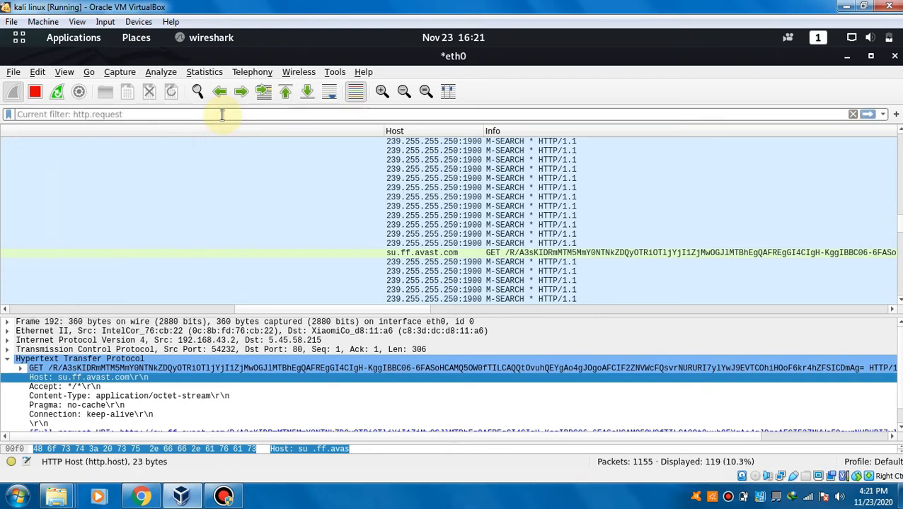
pyautogui.write('ssl.')
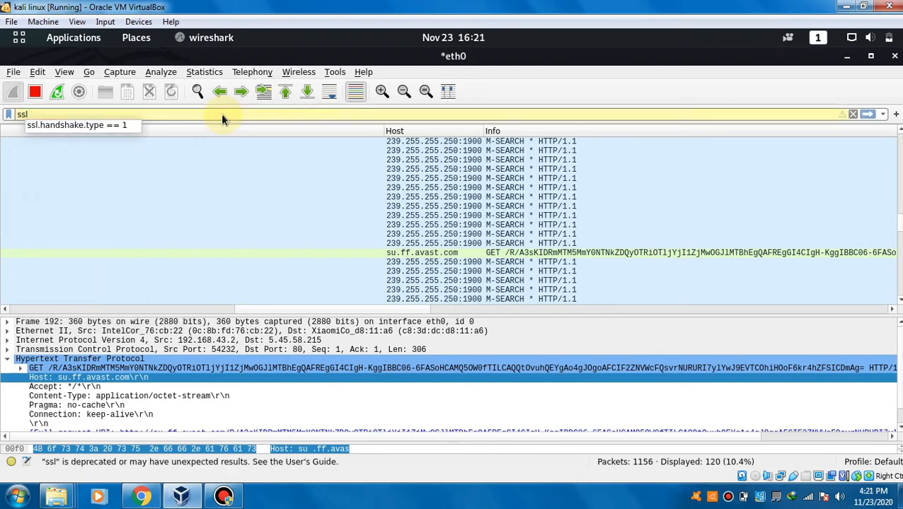
pyautogui.click(113, 123)
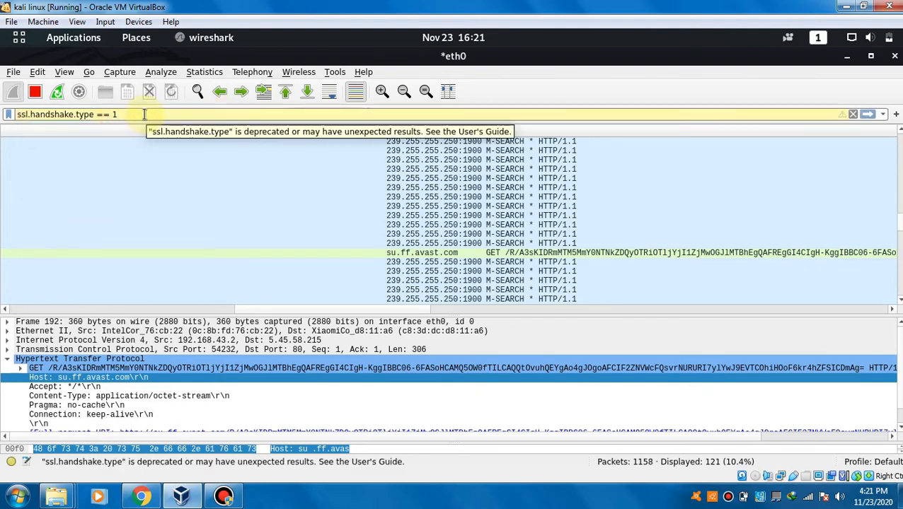
pyautogui.press('Return')
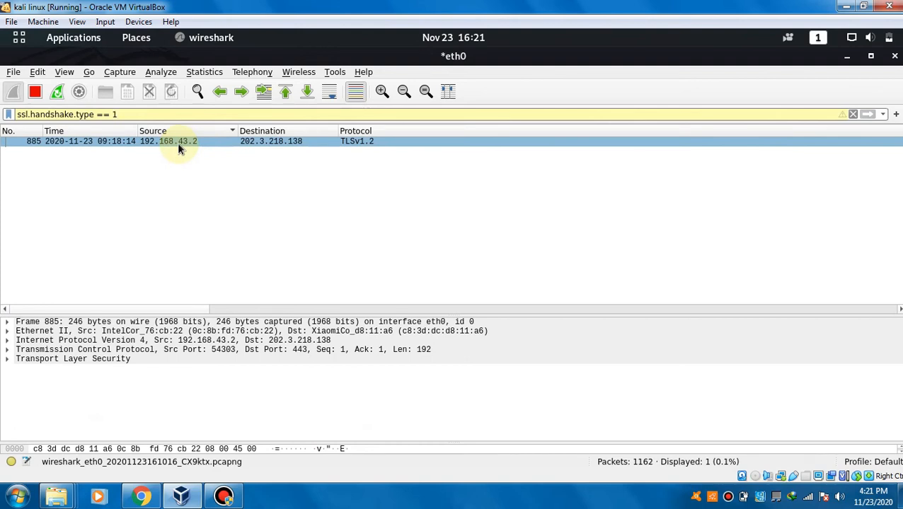
# Expand the Transport Layer Security details of the TLSv1.2 packet down through the record layer to the Client Hello handshake fields
pyautogui.click(49, 363)
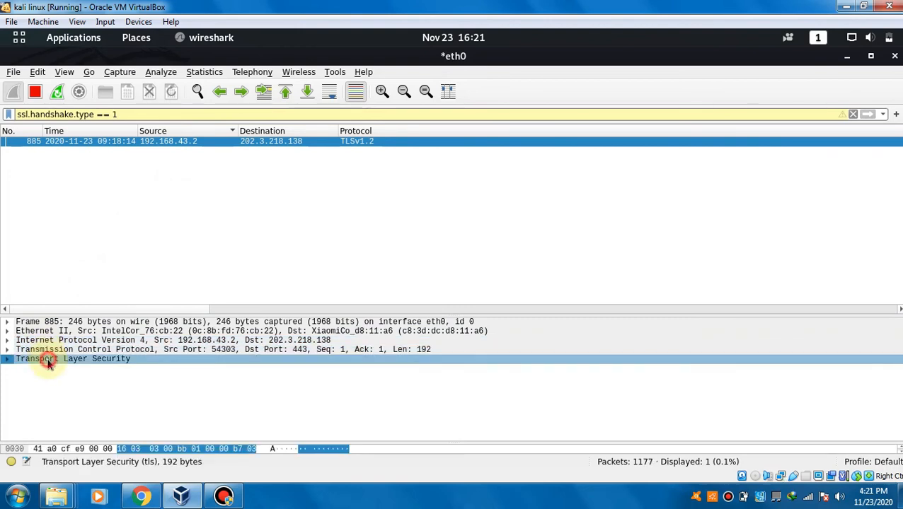
pyautogui.click(7, 361)
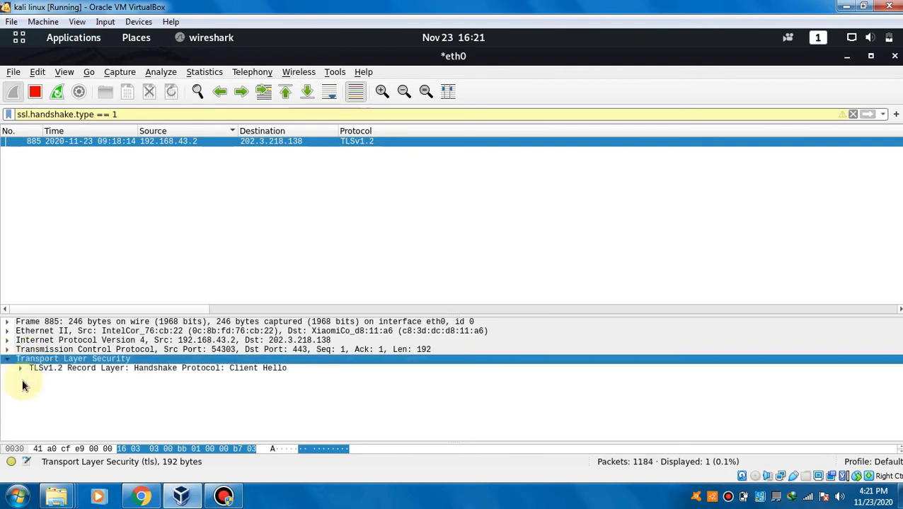
pyautogui.click(20, 368)
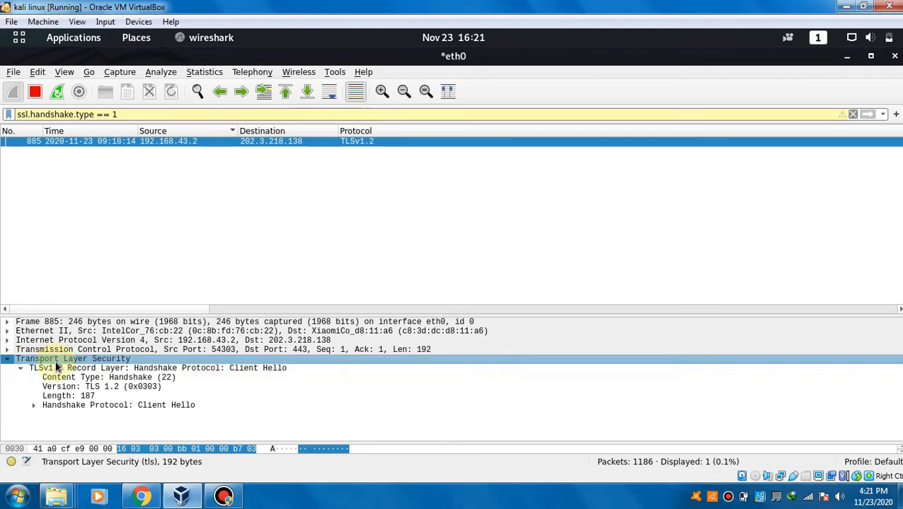
pyautogui.click(34, 406)
pyautogui.scroll(-4, 91, 409)
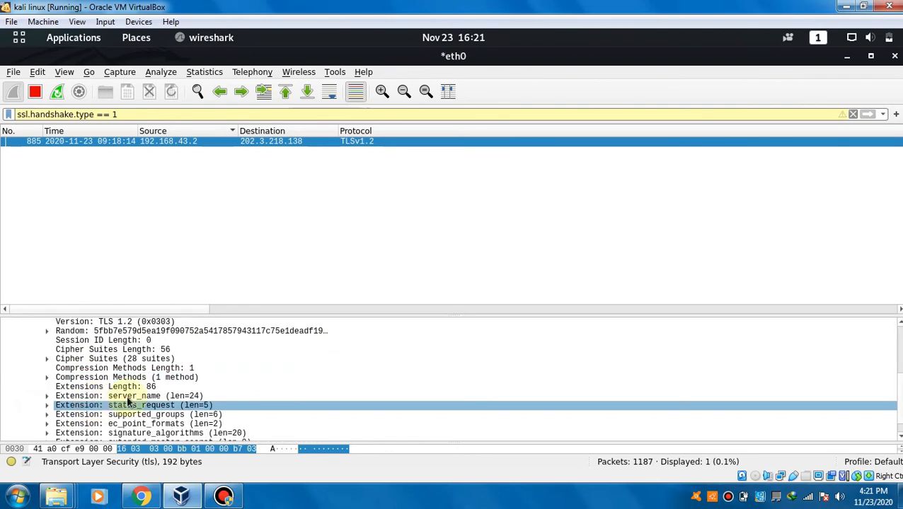
# Expand the Client Hello's server_name extension and its Server Name Indication extension
pyautogui.click(116, 397)
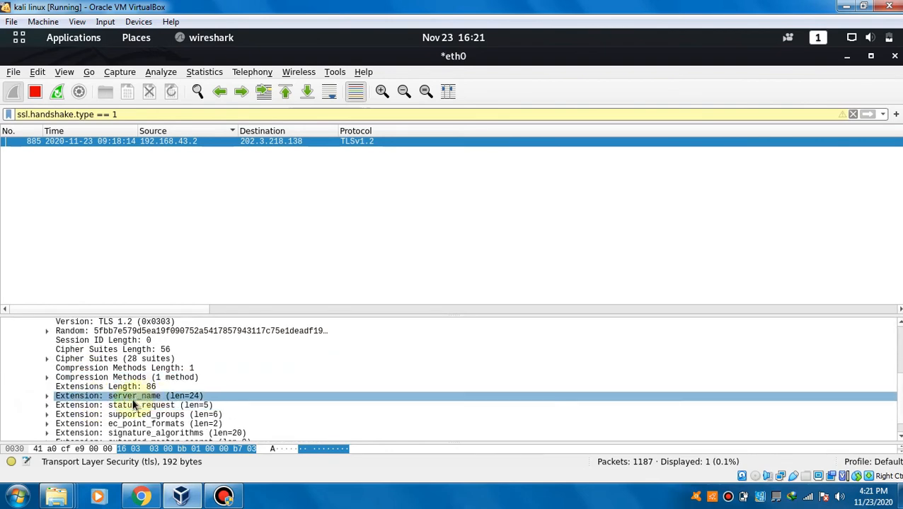
pyautogui.scroll(-1, 200, 398)
pyautogui.click(200, 398)
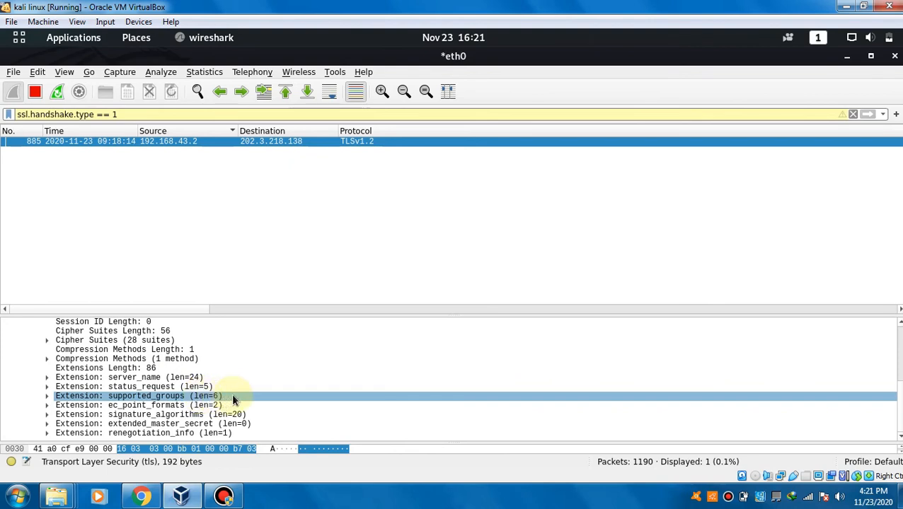
pyautogui.click(189, 386)
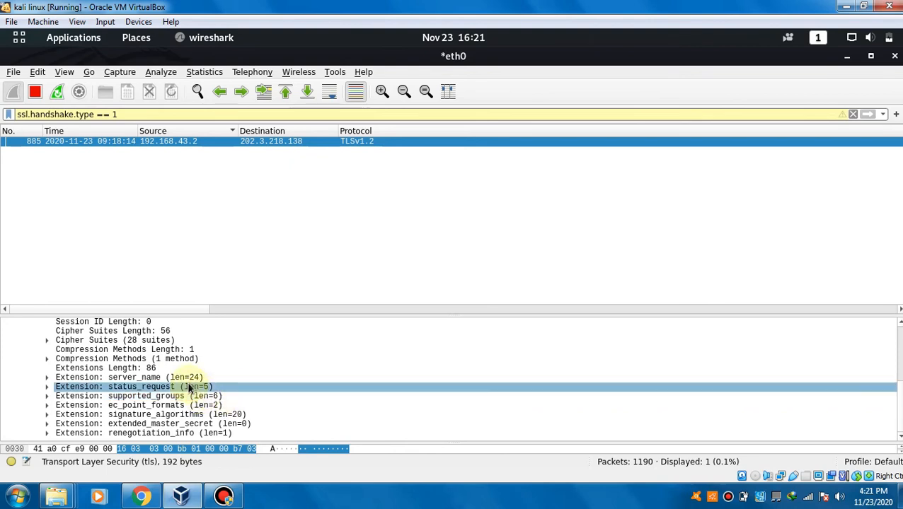
pyautogui.click(191, 377)
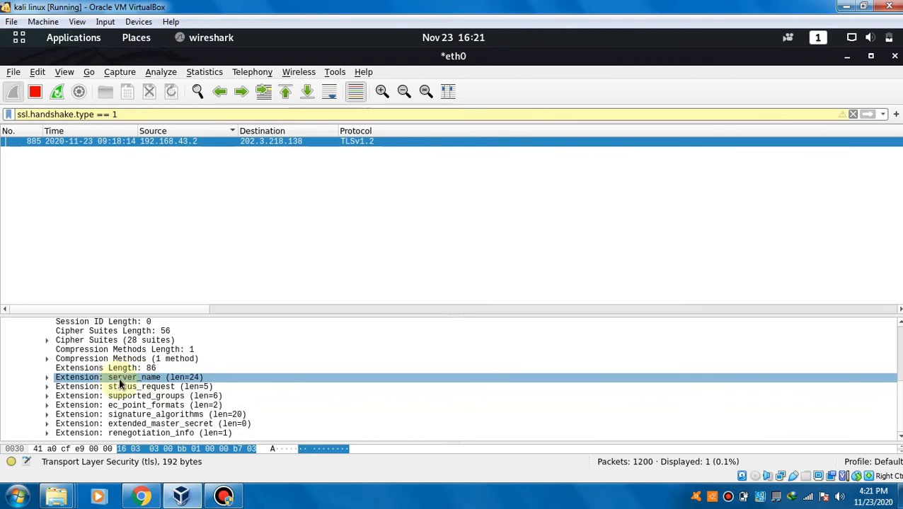
pyautogui.click(47, 380)
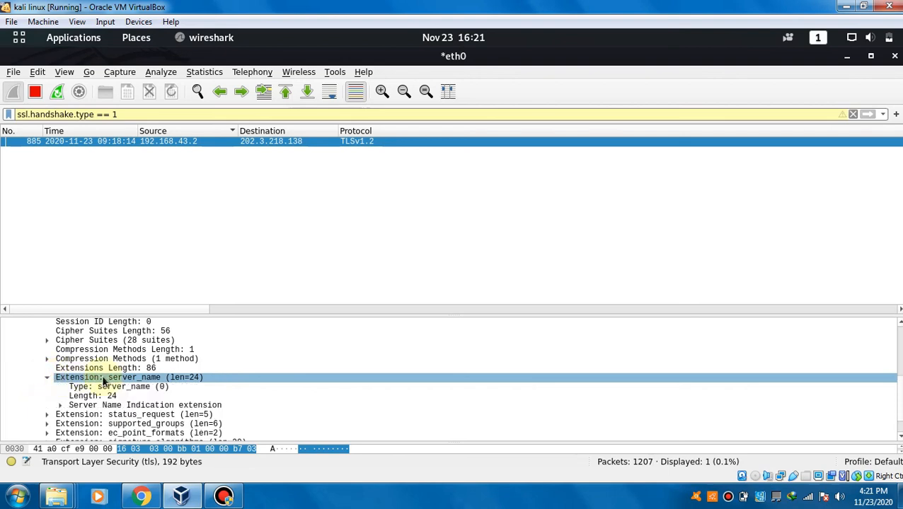
pyautogui.click(96, 397)
pyautogui.click(97, 403)
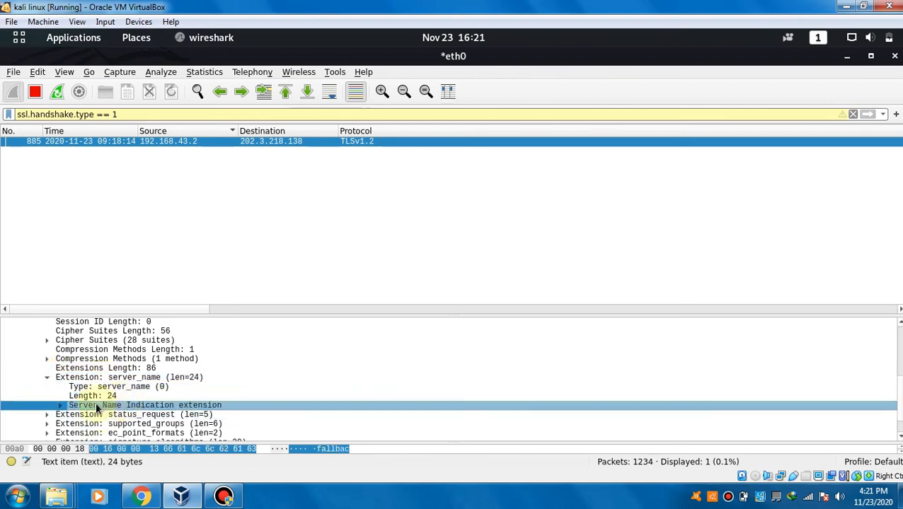
pyautogui.click(60, 405)
pyautogui.scroll(-2, 142, 397)
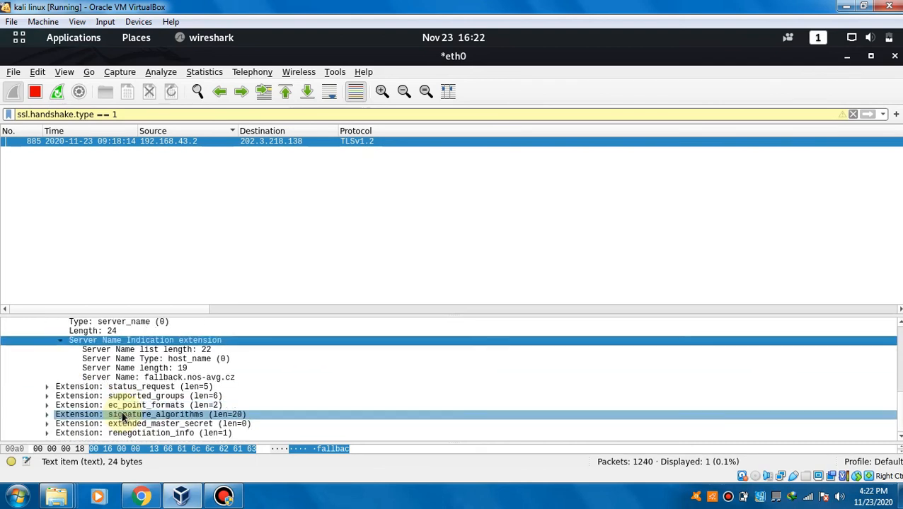
# Add the Server Name field of the Server Name Indication extension as a packet list column
pyautogui.click(137, 381)
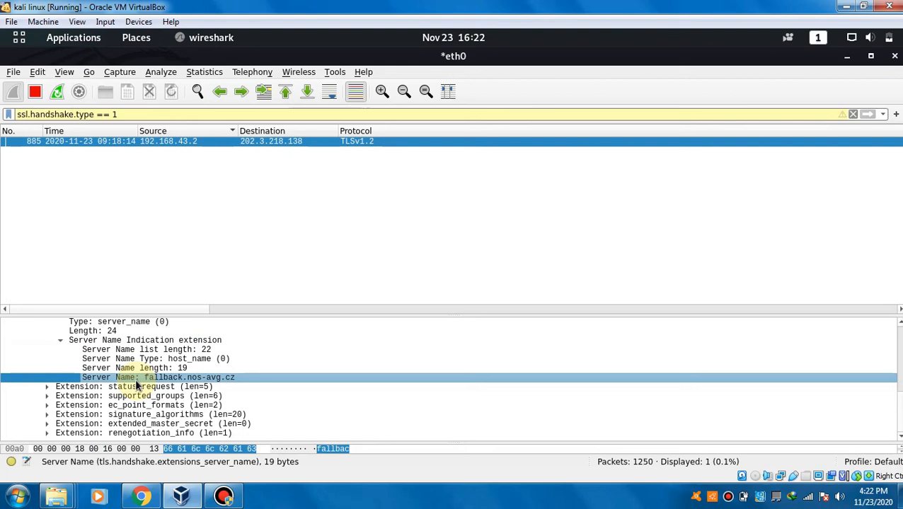
pyautogui.rightClick(137, 385)
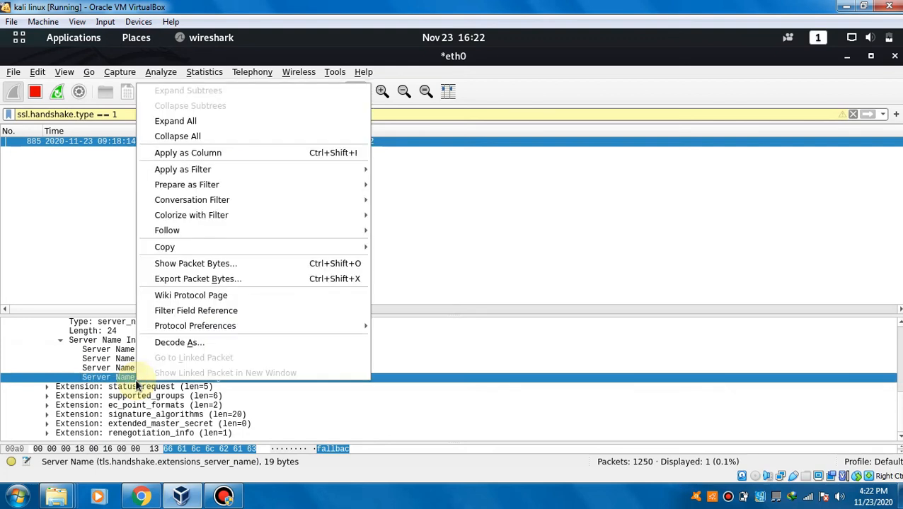
pyautogui.moveTo(199, 170)
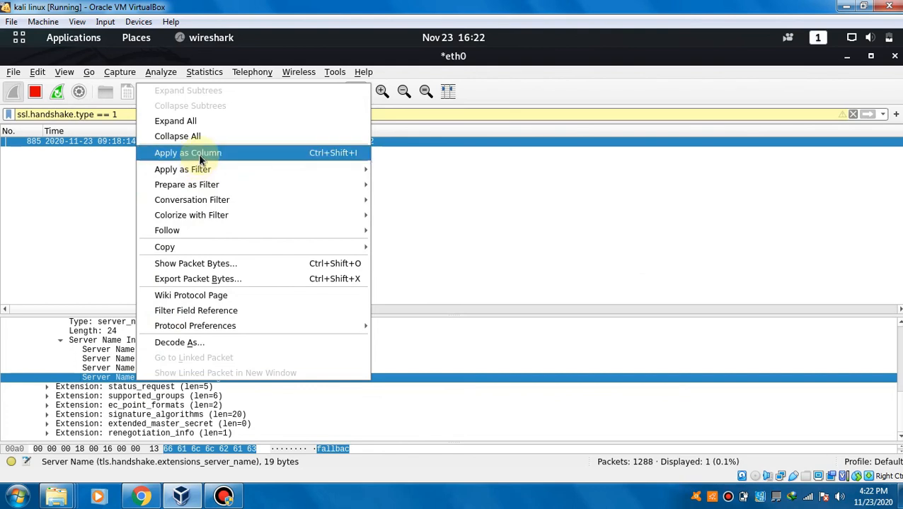
pyautogui.click(242, 152)
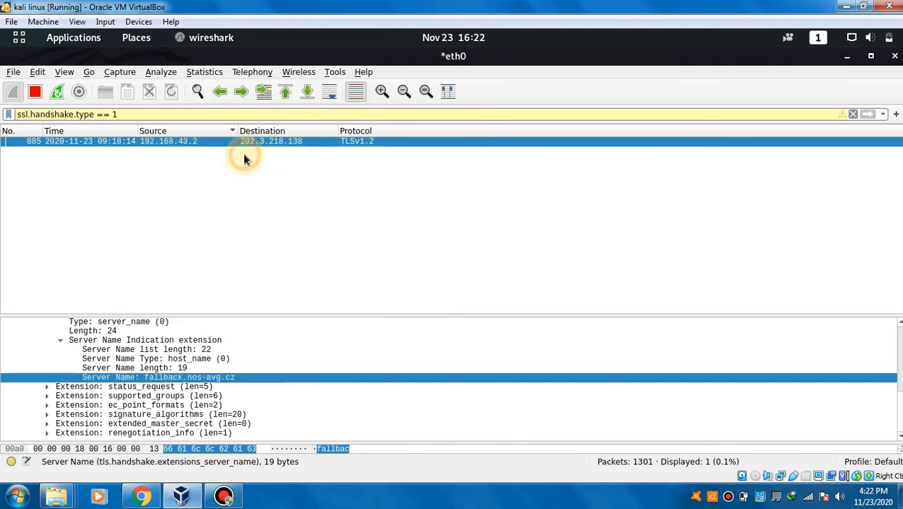